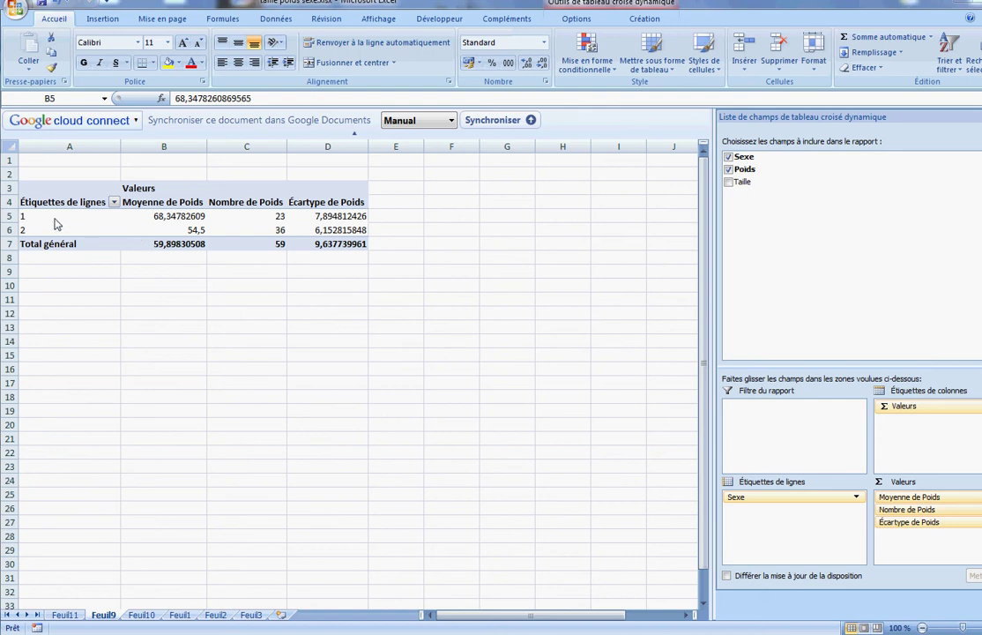
- Switch to Firefox, search Google for openepi.com and open the OpenEpi--Epidemiologic Calculators site
left_click_drag(46, 217, 48, 232)
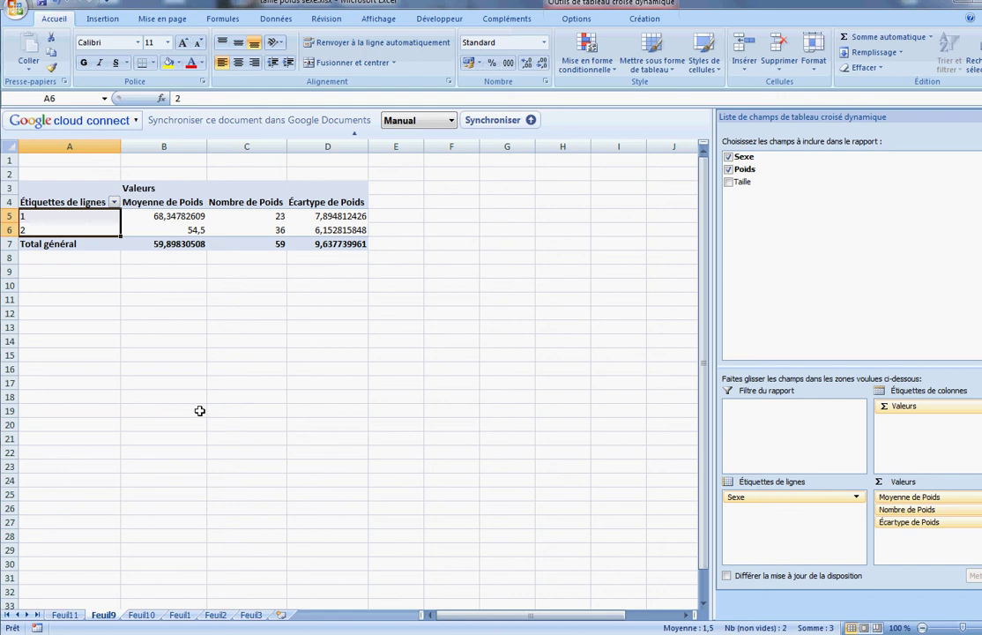
mouse_move(17, 633)
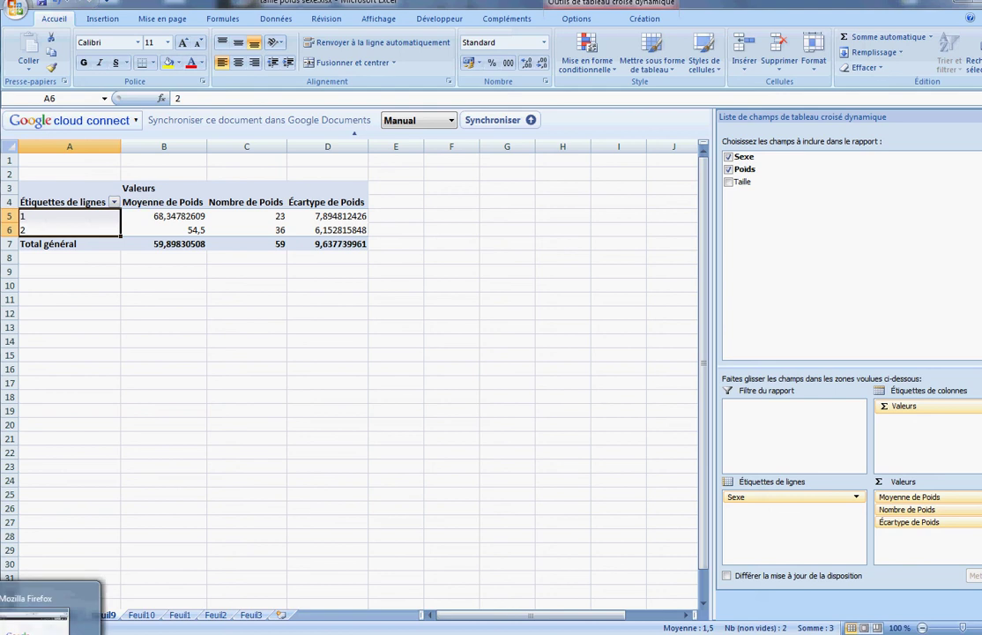
left_click(35, 613)
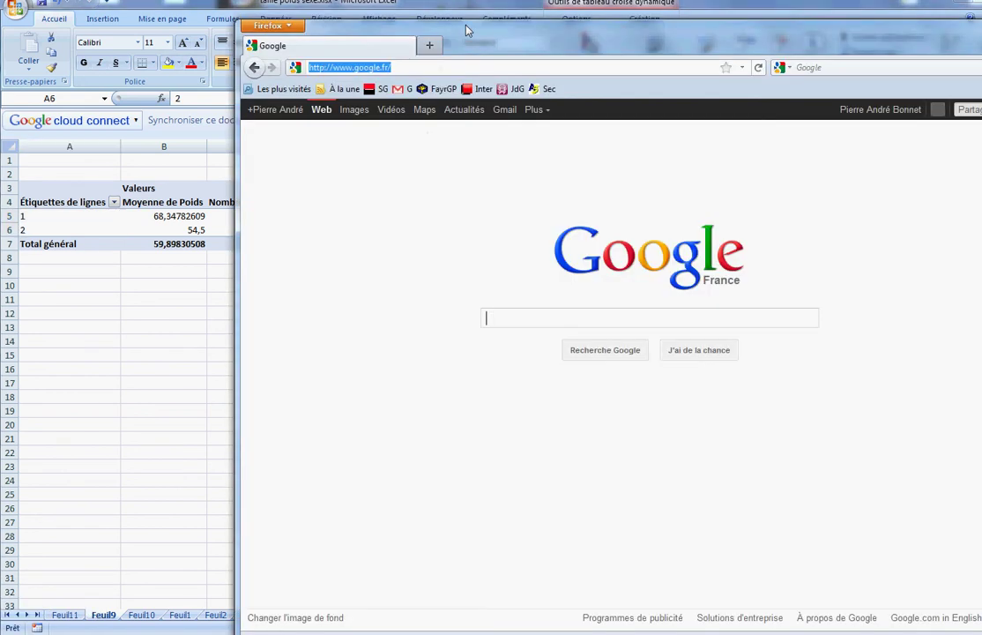
left_click_drag(464, 29, 309, 32)
left_click(333, 307)
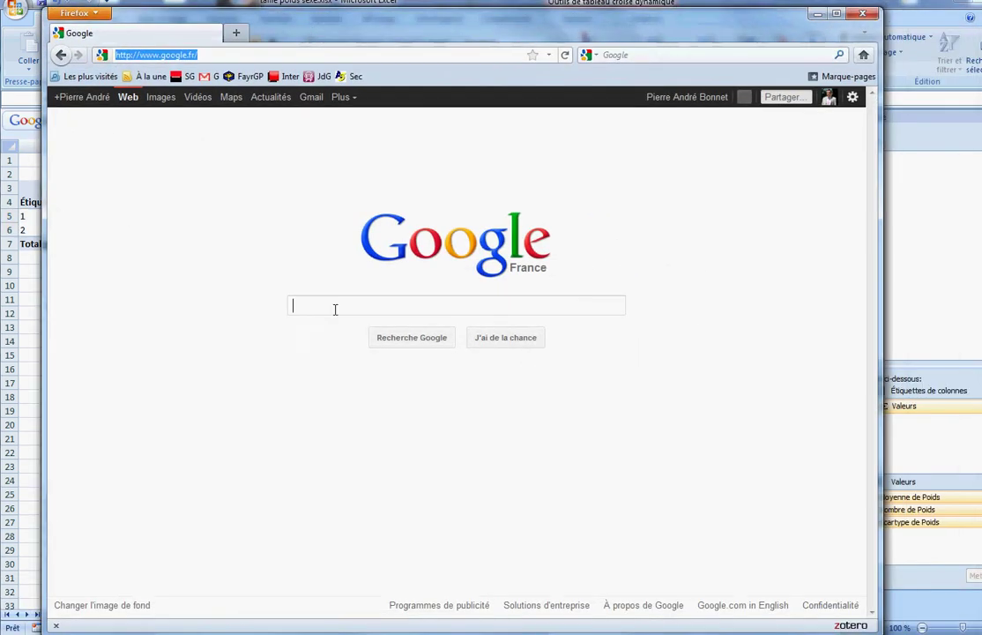
type("ope")
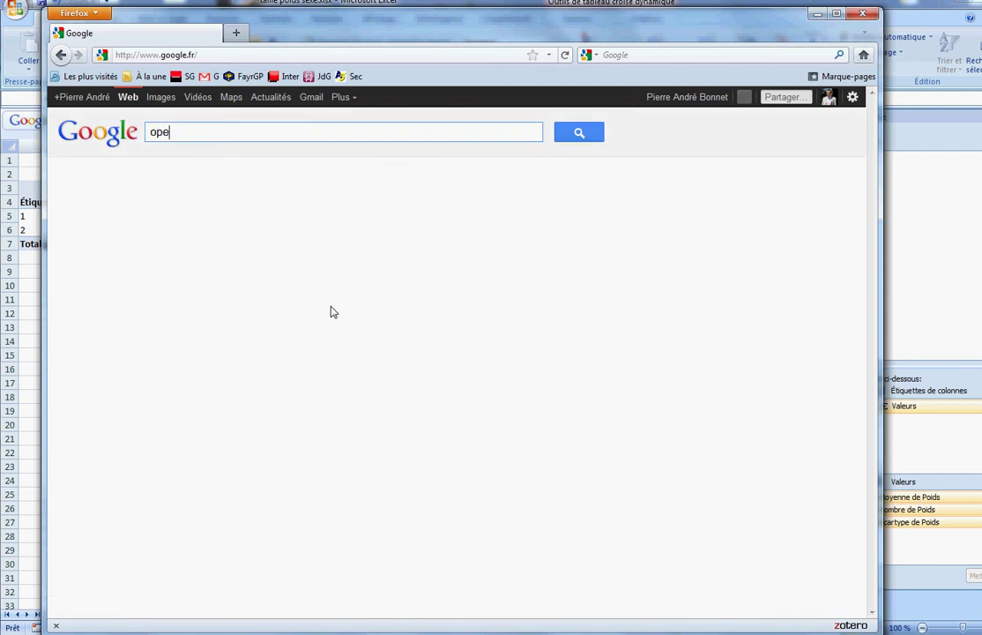
type("nepi")
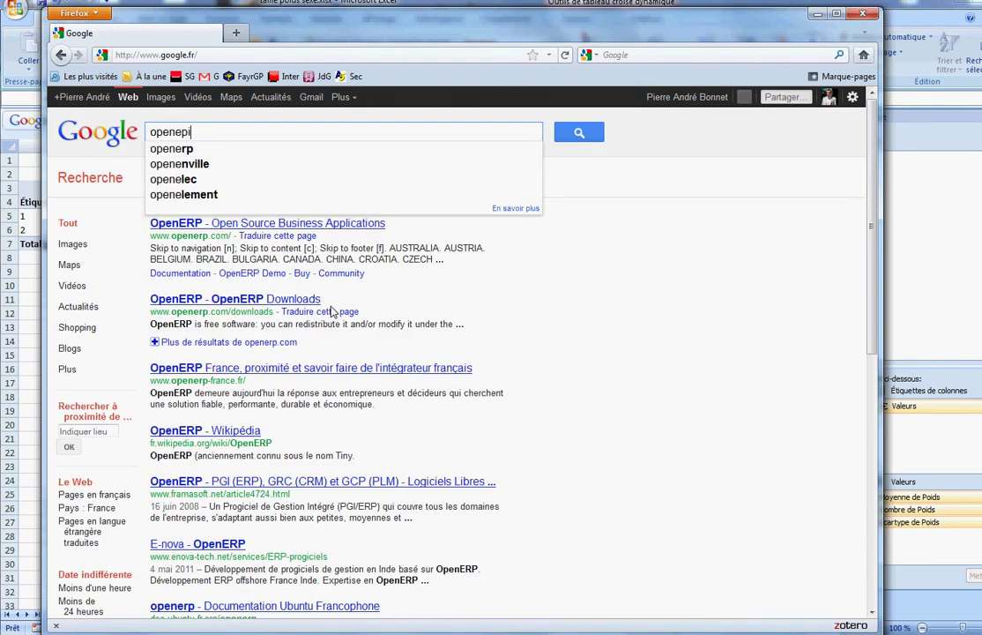
type(".com")
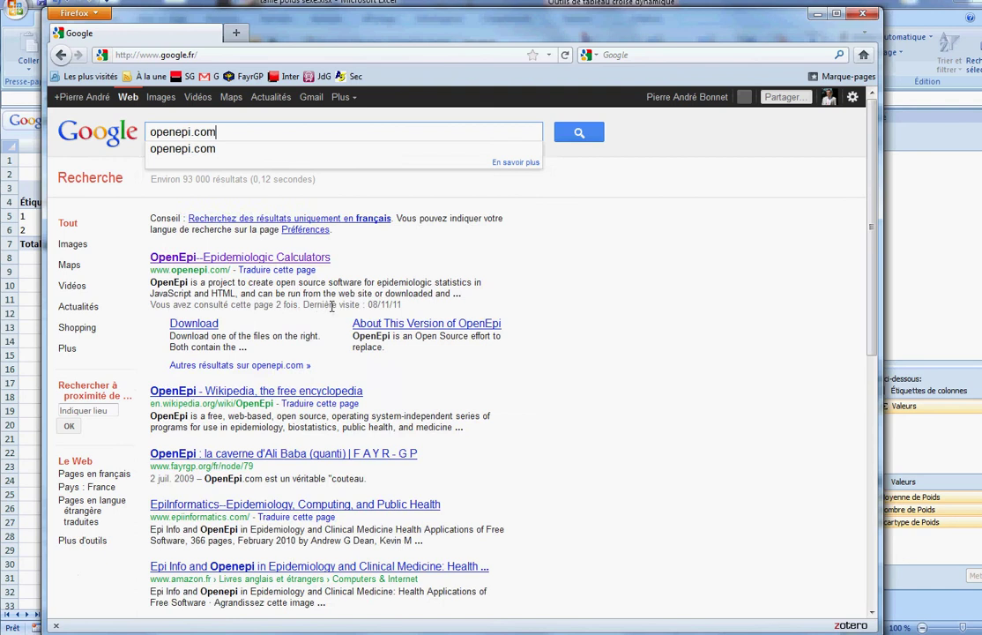
key("Return")
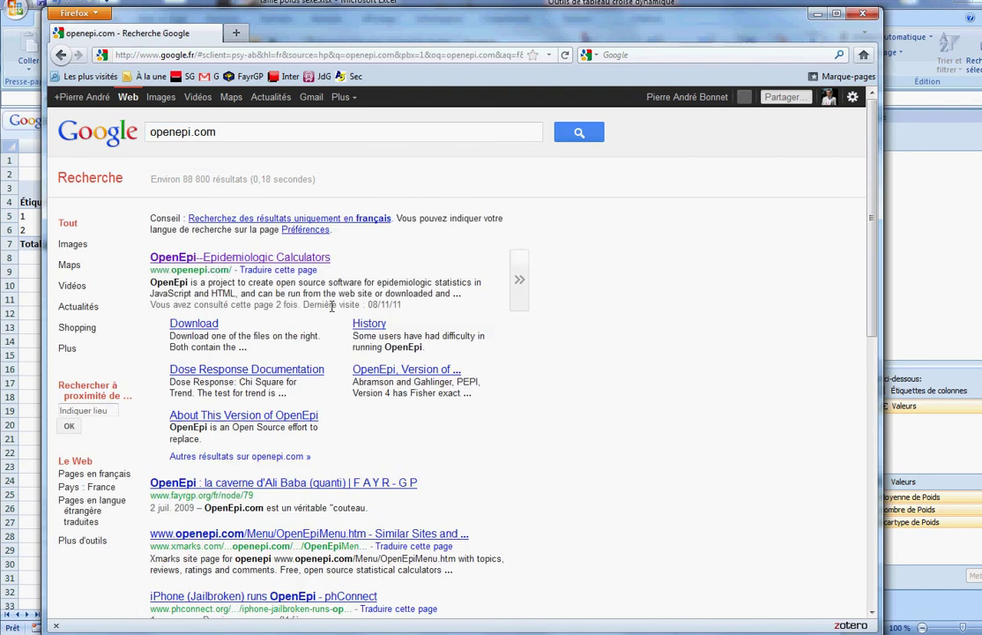
left_click(212, 263)
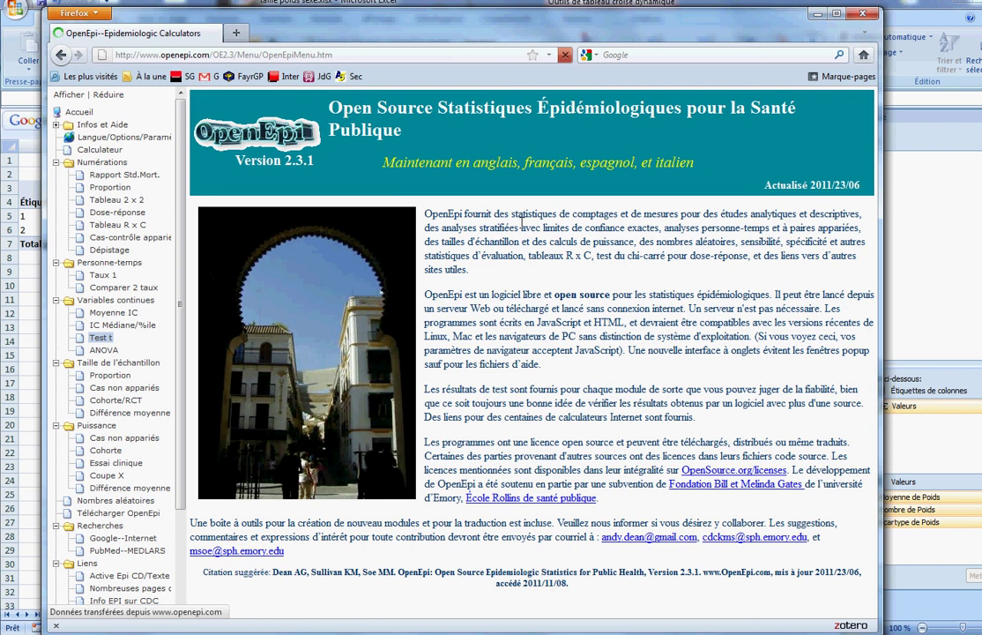
- Open OpenEpi's language and options settings and choose FR-French as the language
left_click(144, 140)
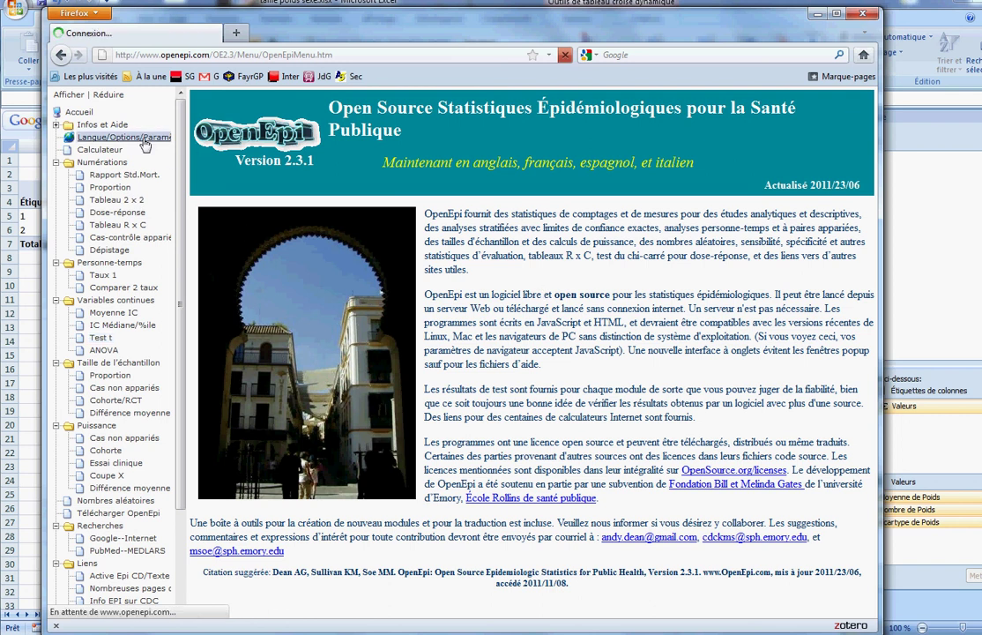
left_click(807, 245)
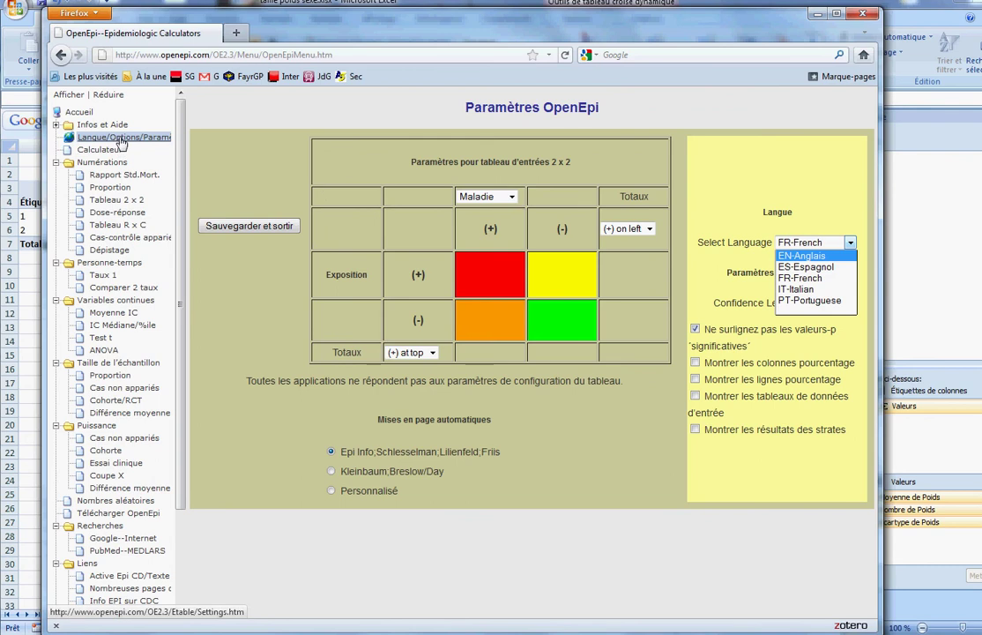
left_click(820, 248)
left_click(819, 249)
left_click(815, 275)
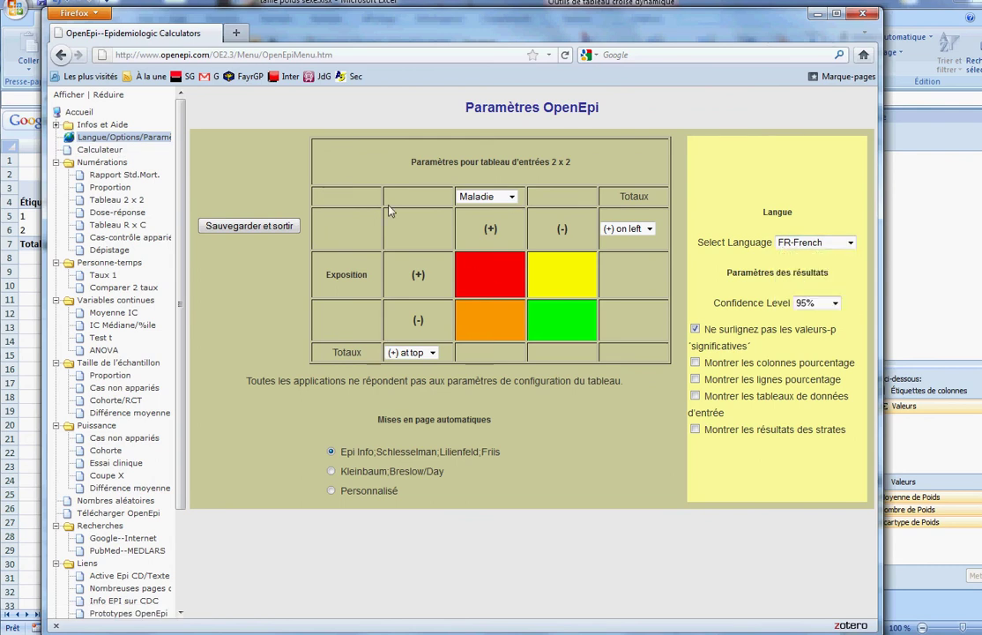
- Open the Test t module for two independent samples, read its description and bring up its data entry form
left_click(165, 52)
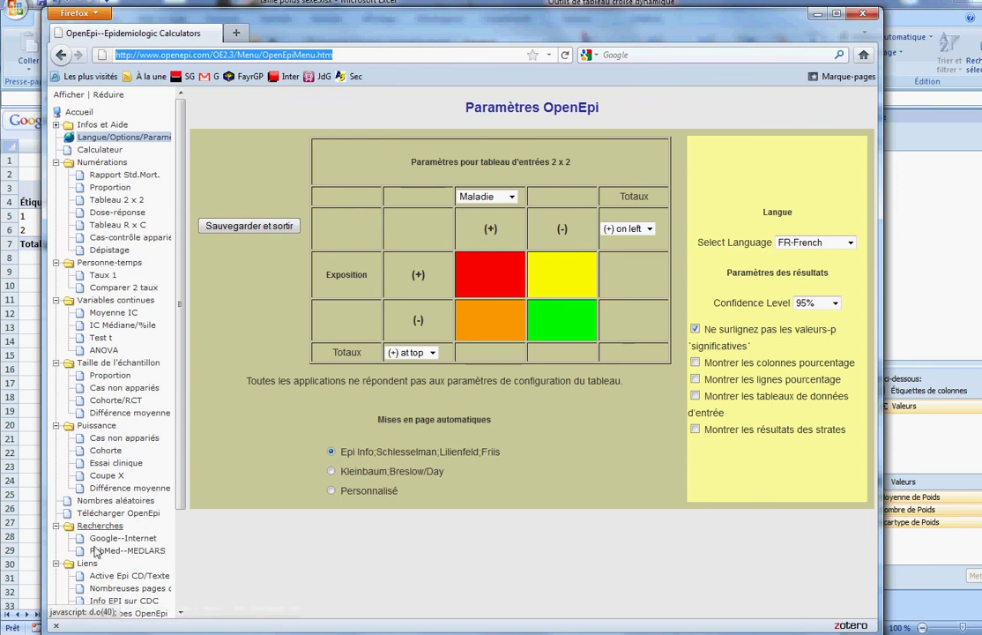
scroll(99, 573, "down", 3)
scroll(99, 396, "up", 3)
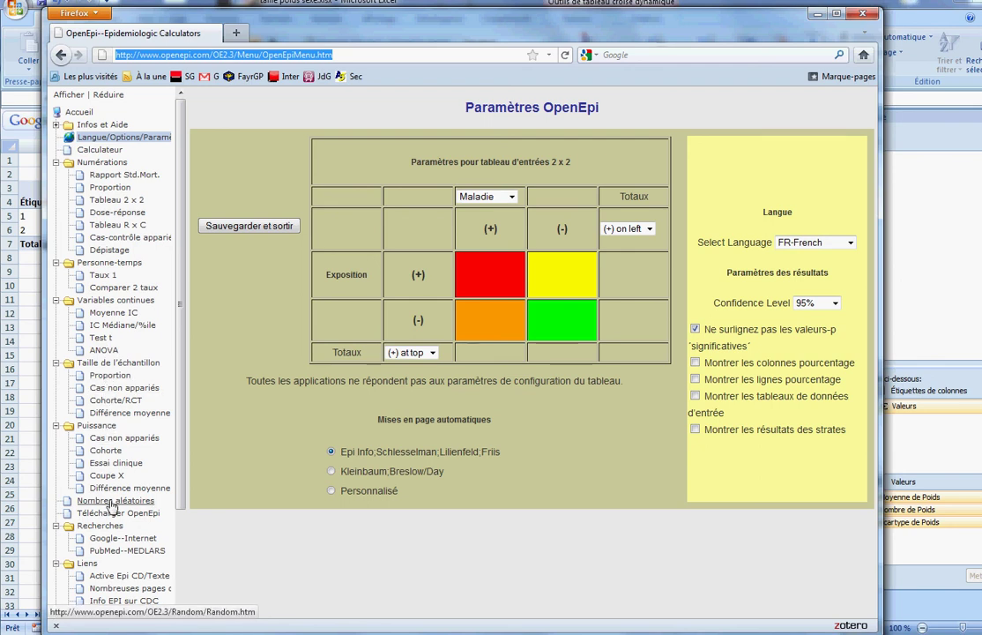
left_click(102, 340)
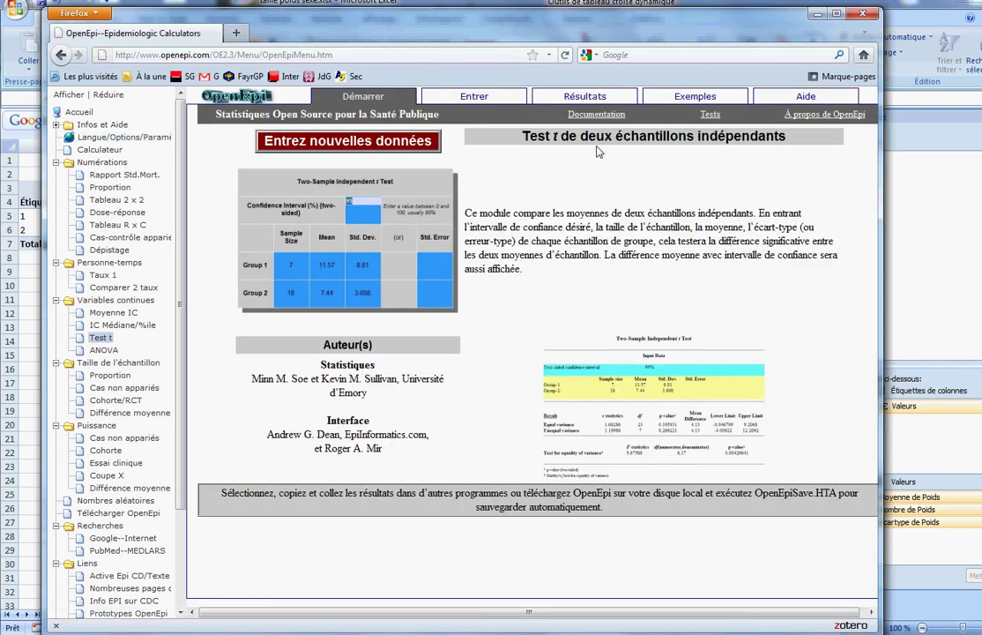
left_click_drag(554, 136, 765, 135)
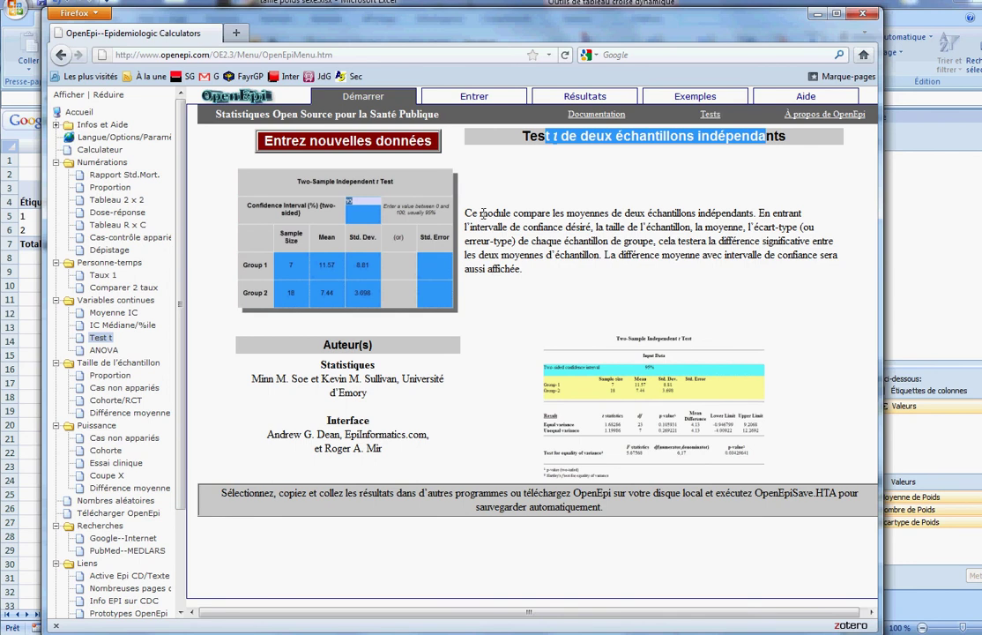
left_click_drag(470, 212, 579, 299)
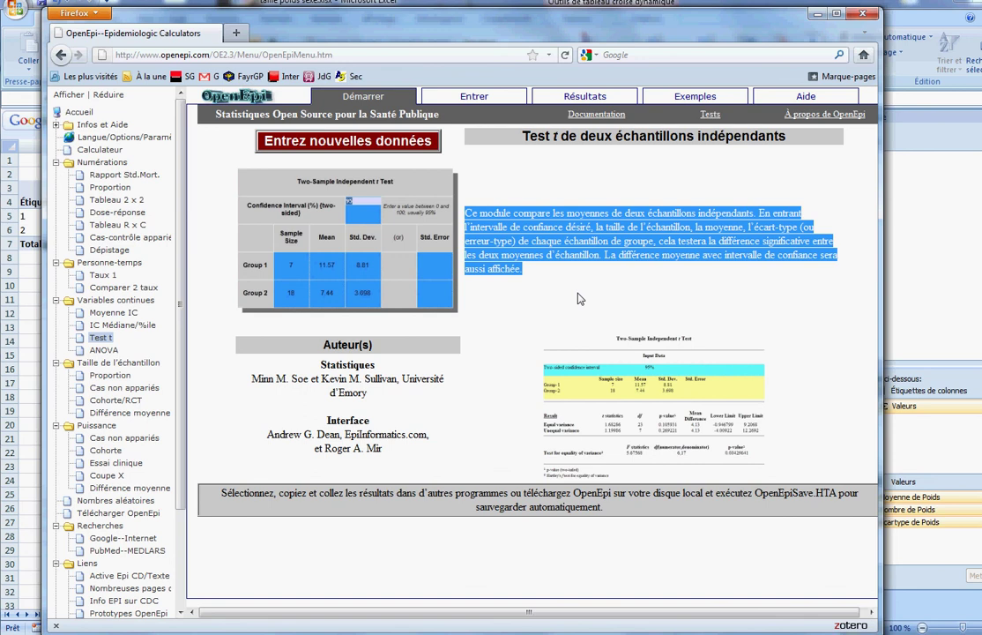
left_click(579, 299)
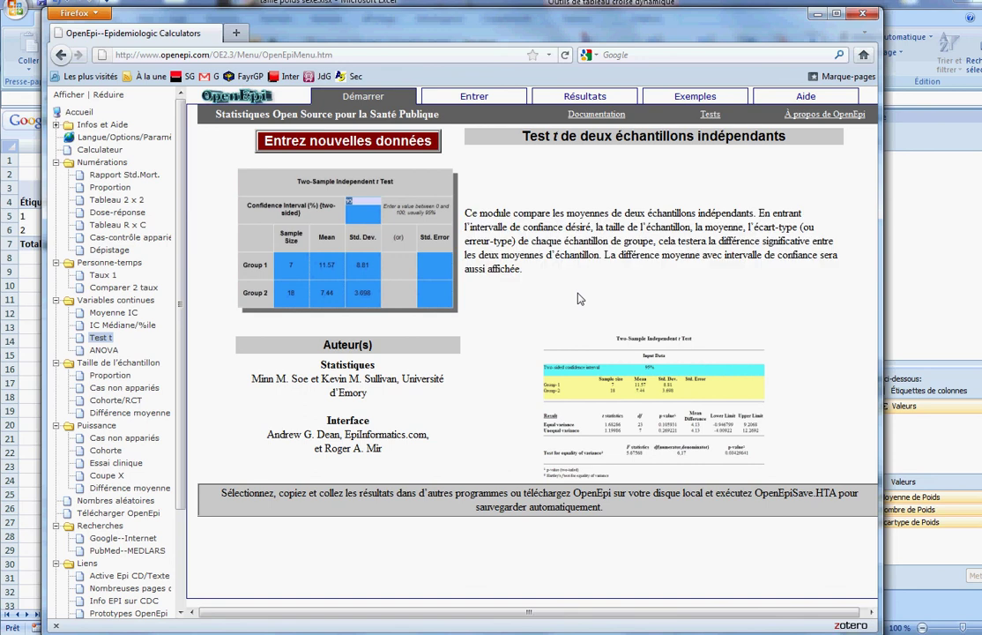
left_click(468, 97)
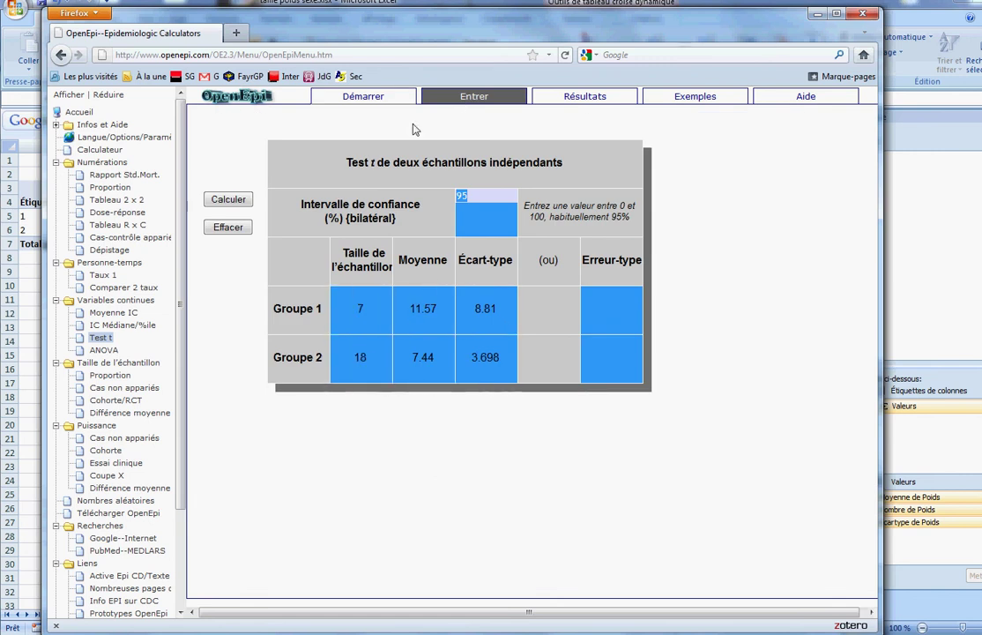
- Arrange the Firefox and Excel windows side by side so the pivot table values and the t-test form are both visible
left_click_drag(334, 40, 621, 49)
left_click(247, 17)
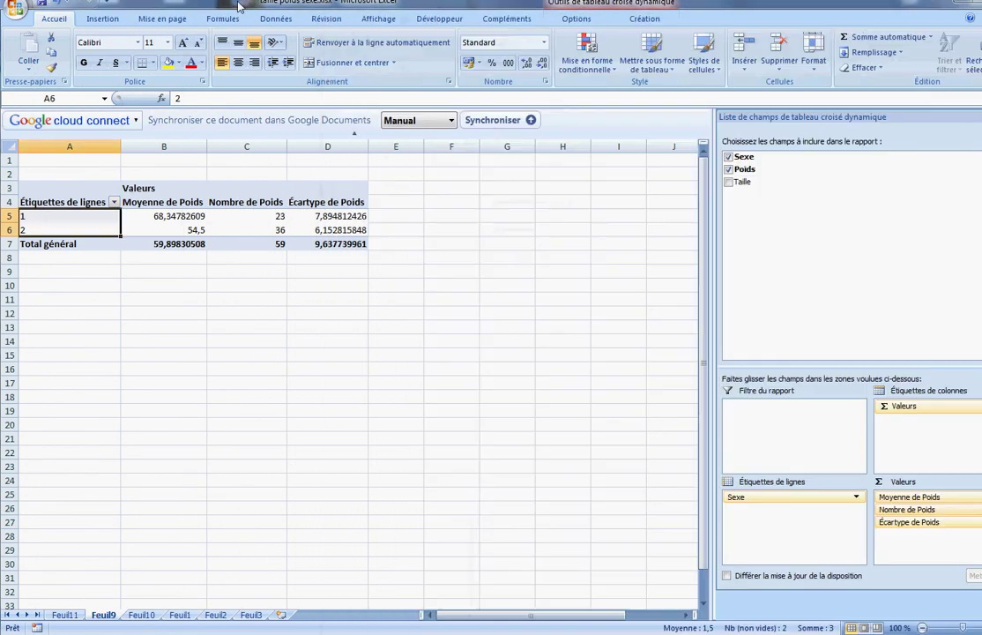
left_click(942, 55)
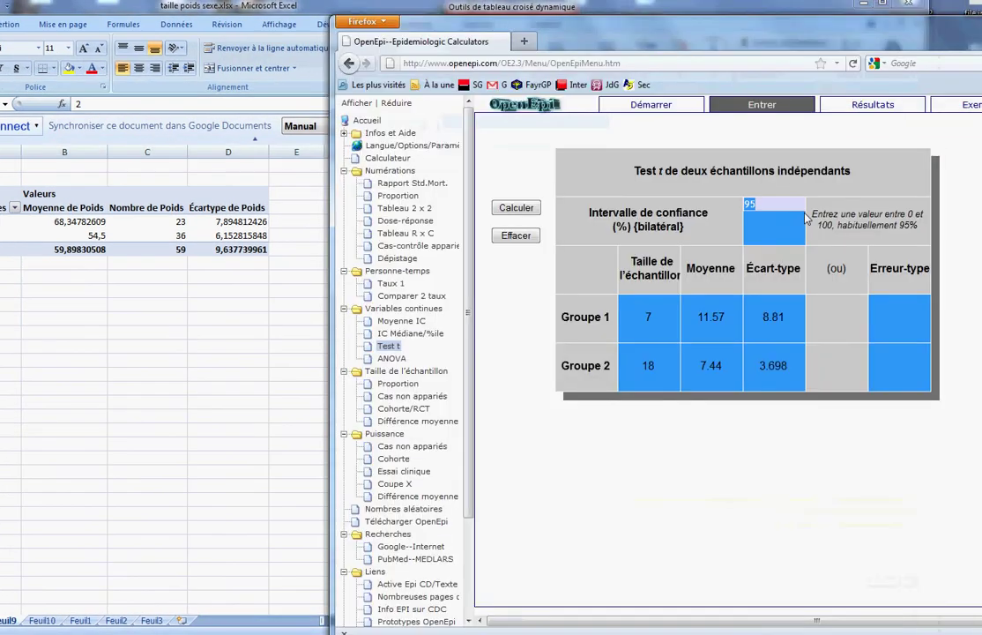
- Fill in Groupe 1 of the t-test form with sample size 23, mean 68.35 and standard deviation 7.89
left_click(663, 323)
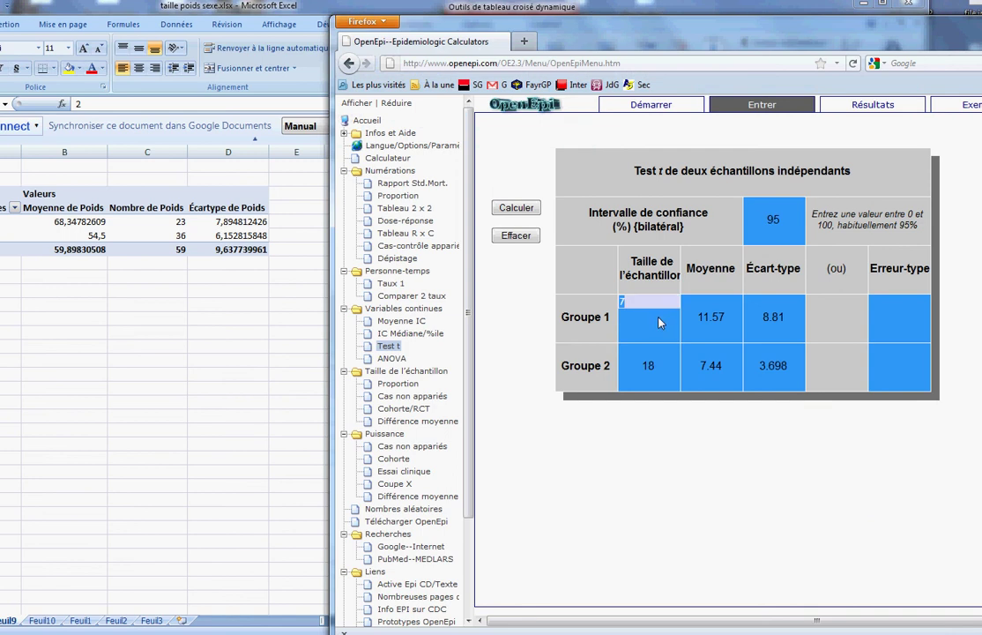
type("23")
key("Tab")
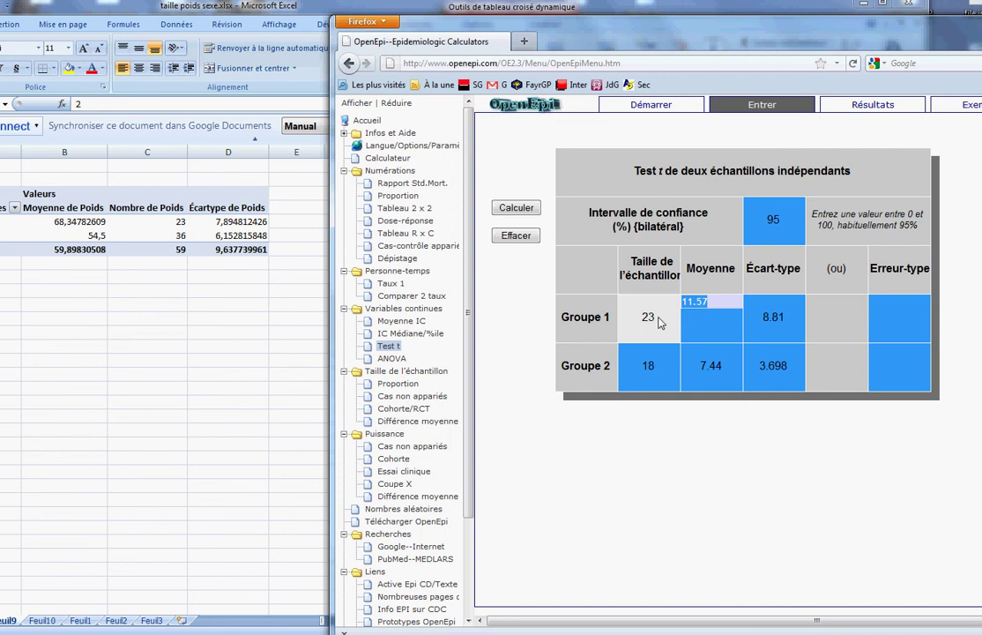
type("68.35")
key("Tab")
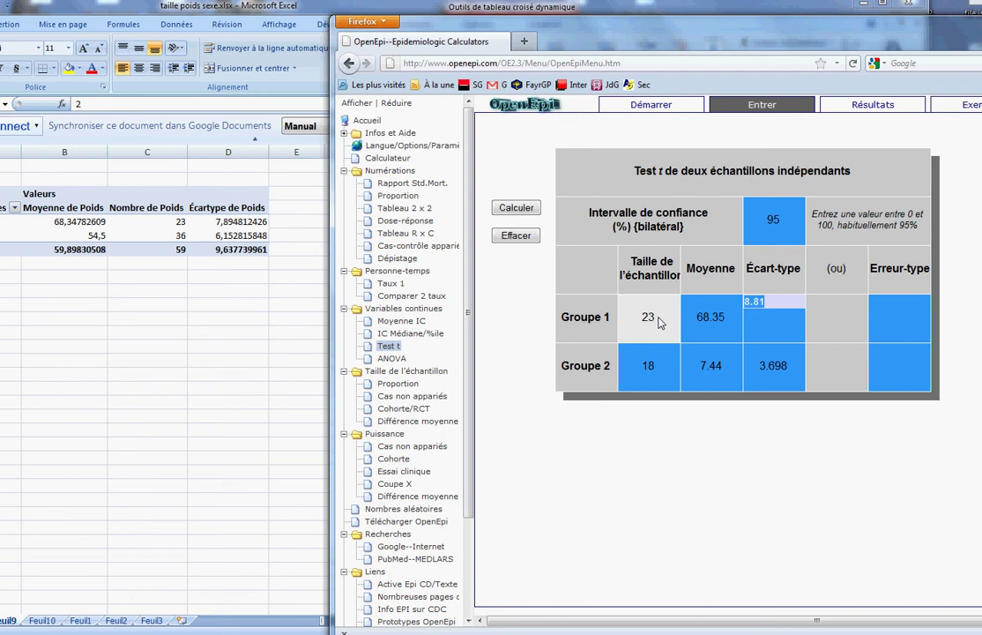
type("7")
key("Tab")
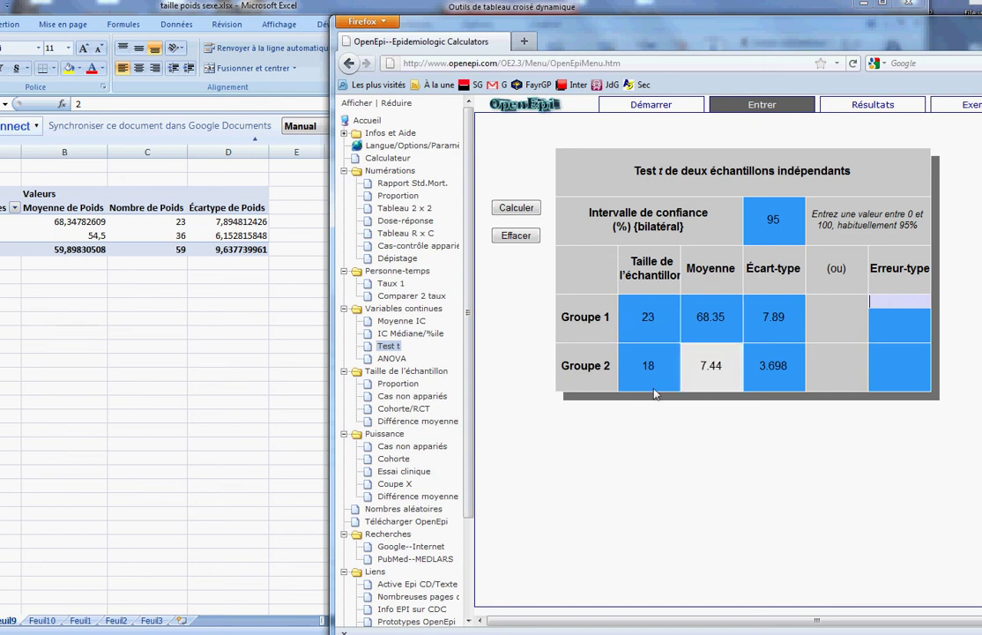
- Fill in Groupe 2 with sample size 36, mean 54.5 and standard deviation 6.15, and calculate the test
key("Tab")
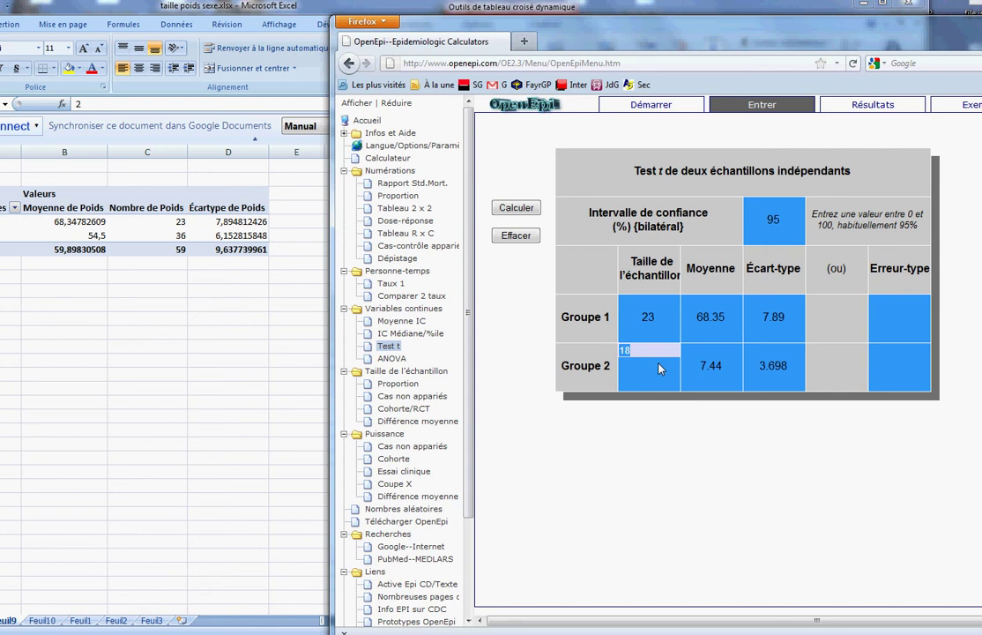
type("36")
key("Tab")
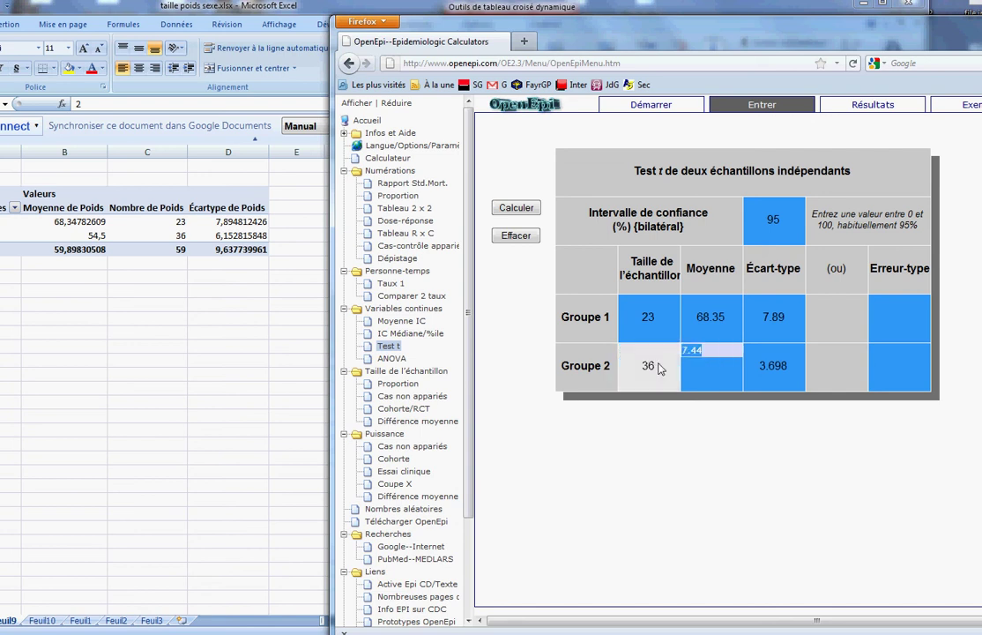
type("54.5")
key("Tab")
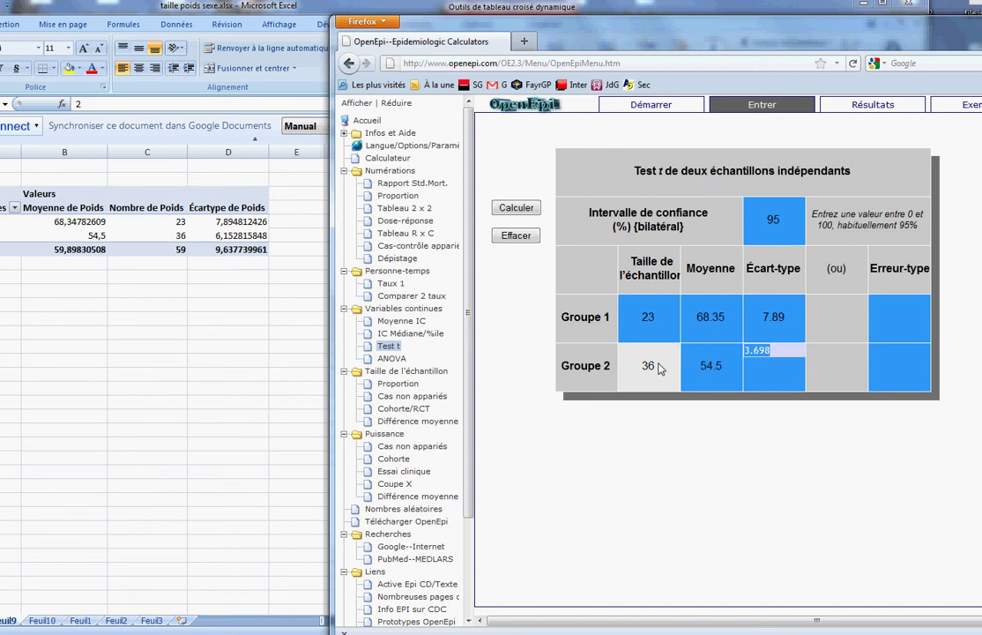
type("6.15")
key("Tab")
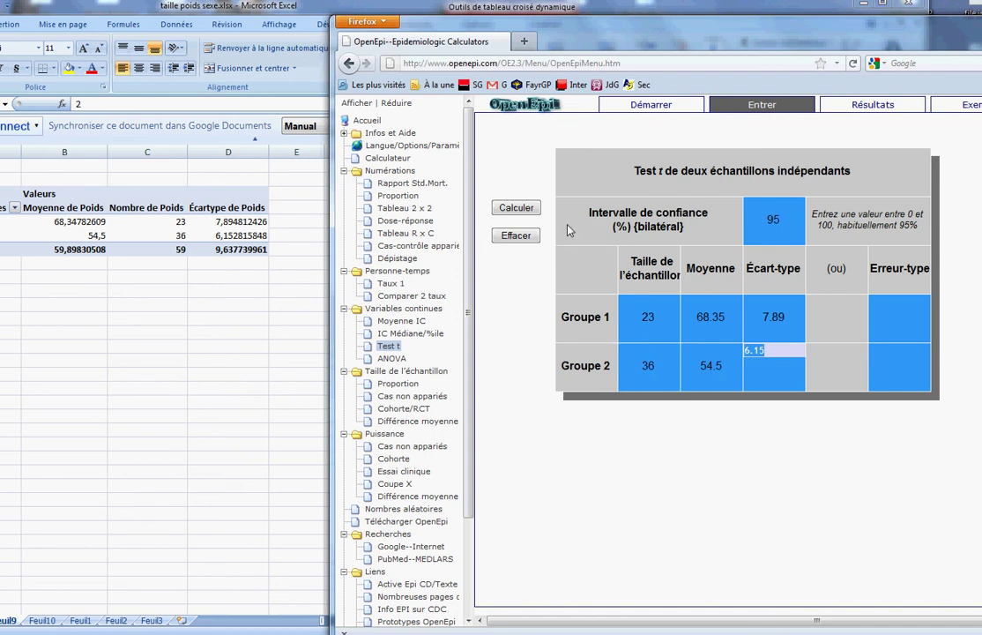
left_click(517, 208)
- Examine the t-test results: the p-value of the variance equality test, the equal-variance p-value and the data of the two groups
left_click_drag(662, 44, 323, 43)
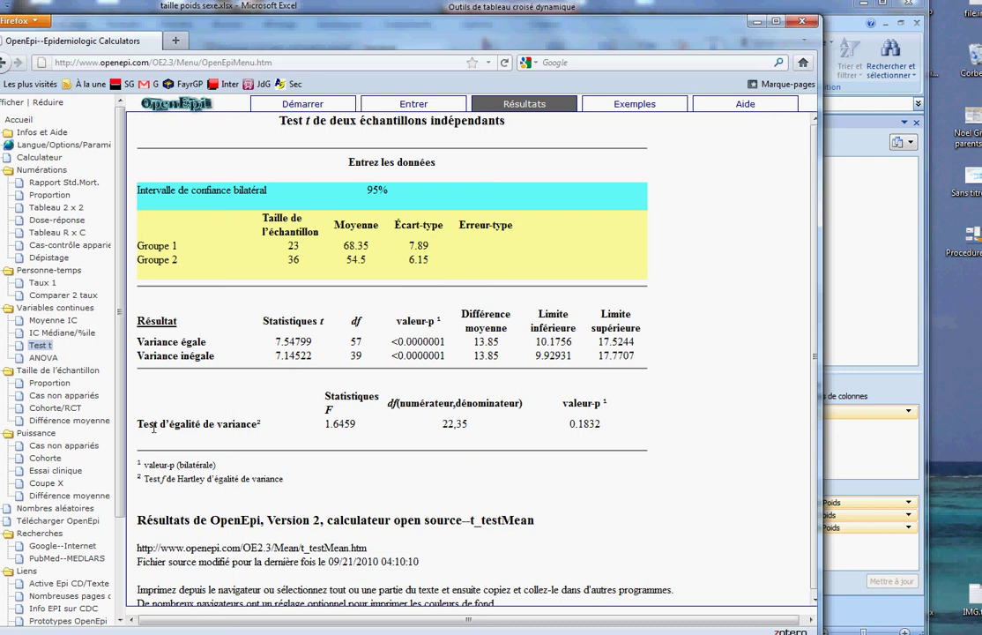
left_click_drag(151, 426, 272, 432)
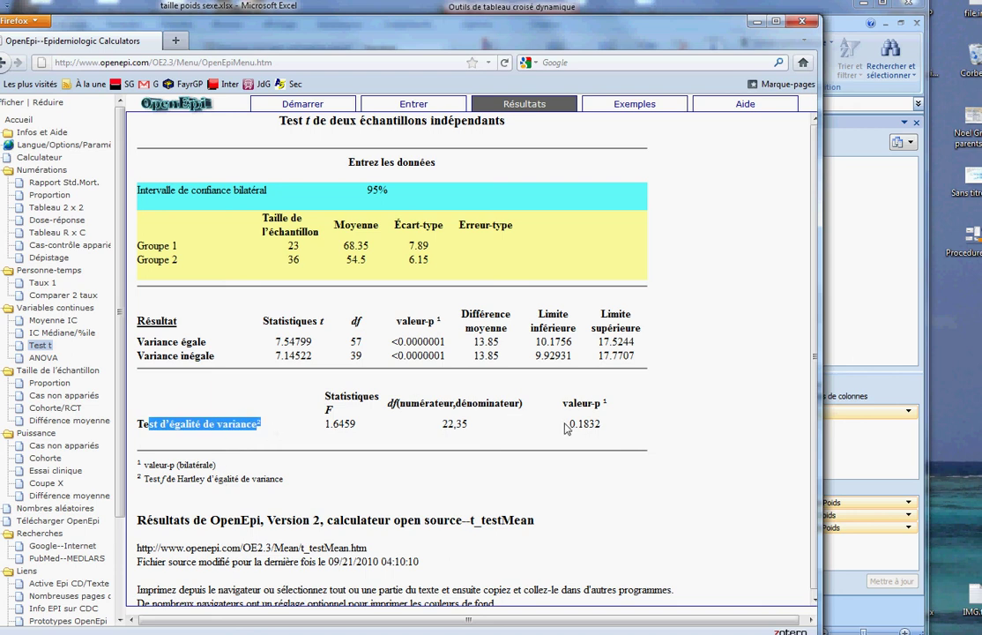
left_click_drag(566, 428, 623, 429)
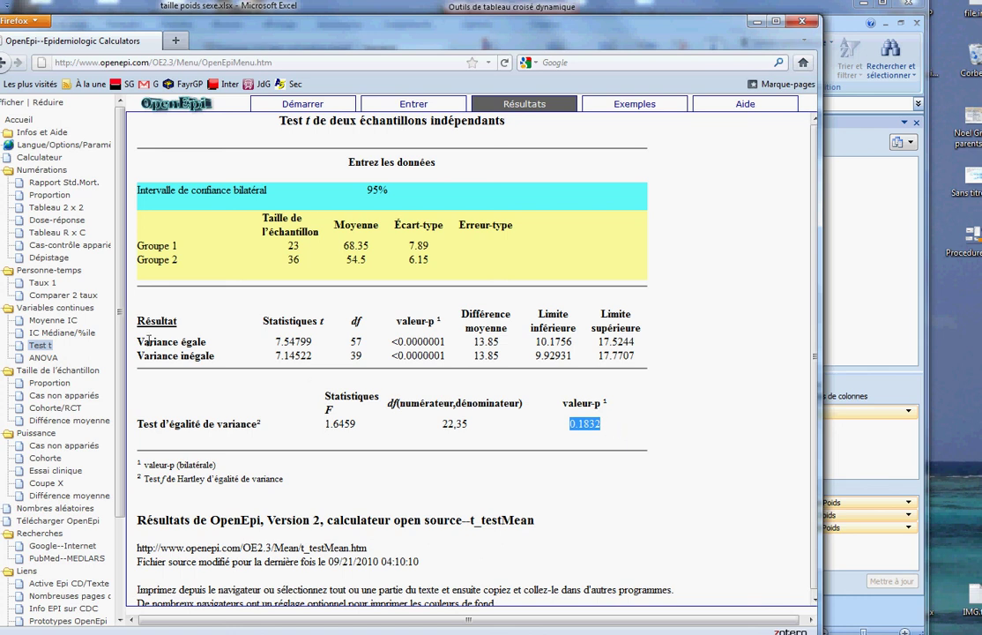
left_click_drag(142, 341, 216, 348)
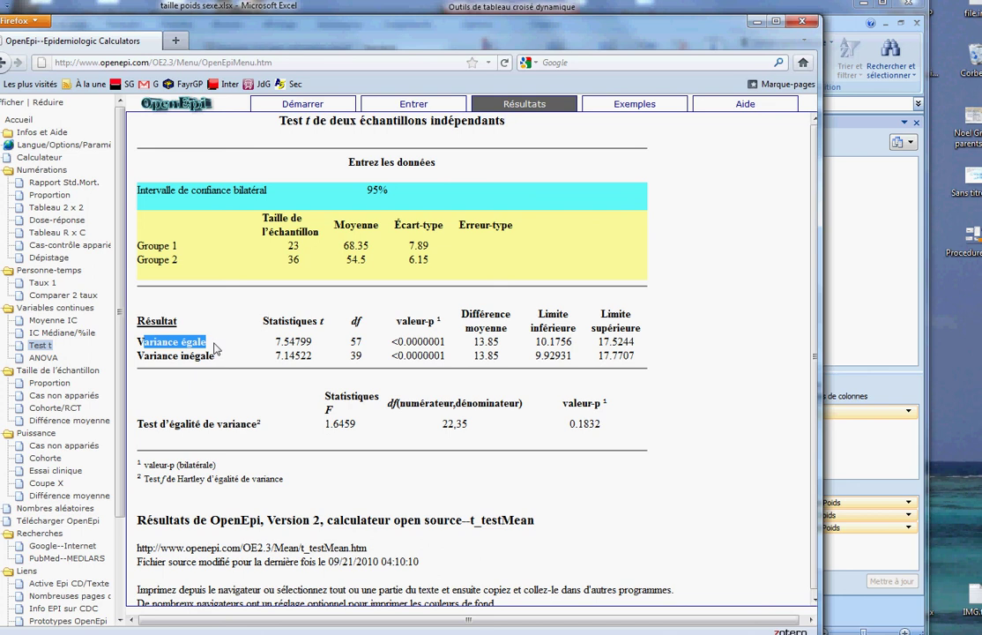
left_click_drag(390, 342, 449, 350)
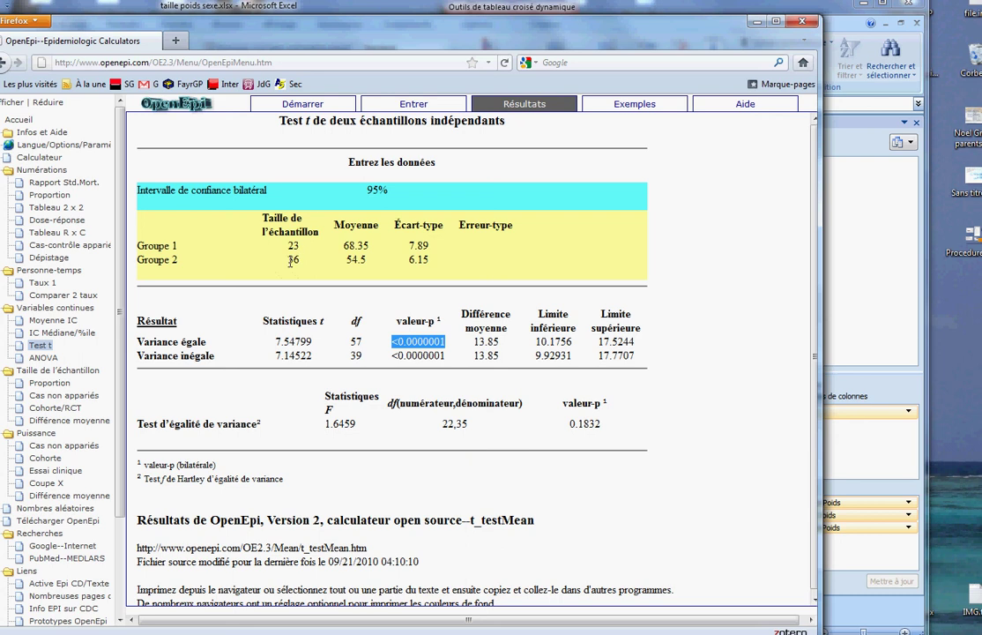
left_click_drag(148, 261, 158, 262)
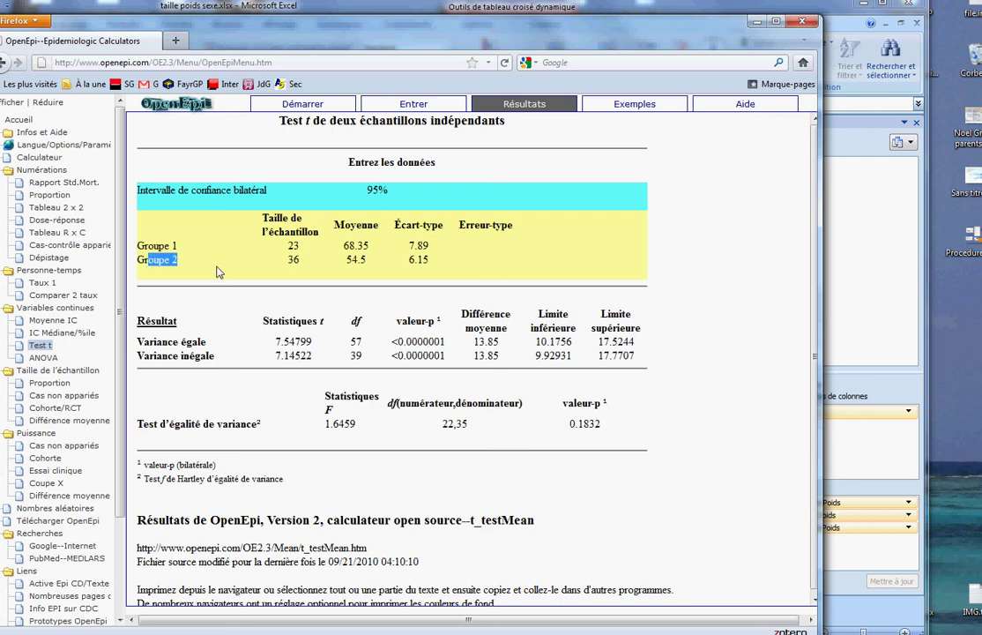
left_click_drag(177, 246, 157, 246)
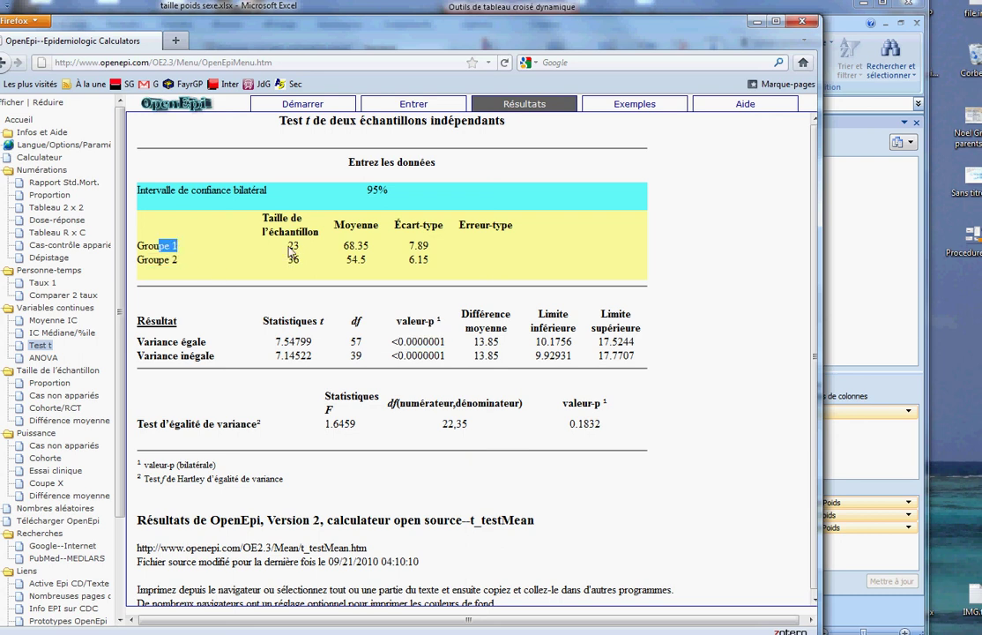